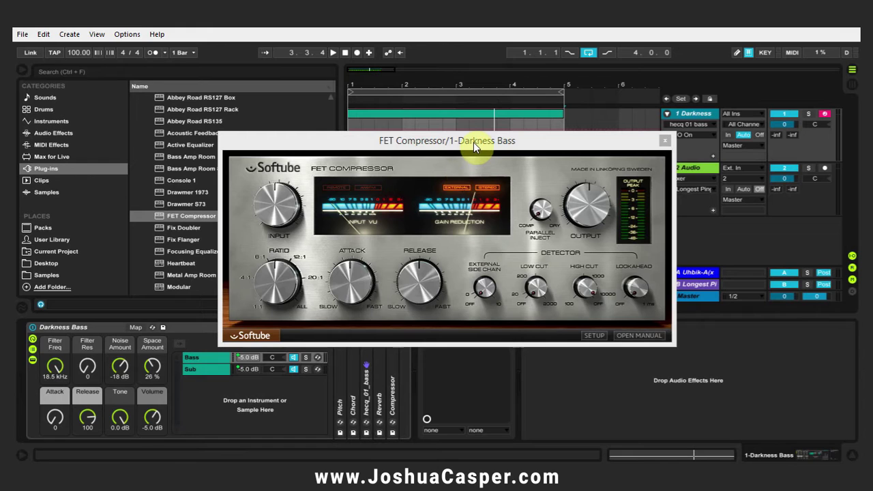
Move the FET Compressor window aside and select bars 1–5 across the 2 Audio clips.
left_click_drag(473, 142, 512, 247)
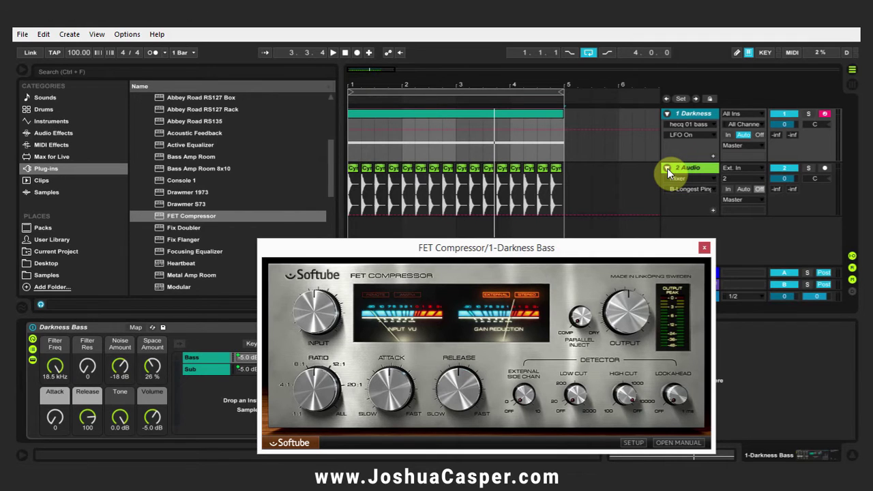
left_click_drag(667, 168, 470, 180)
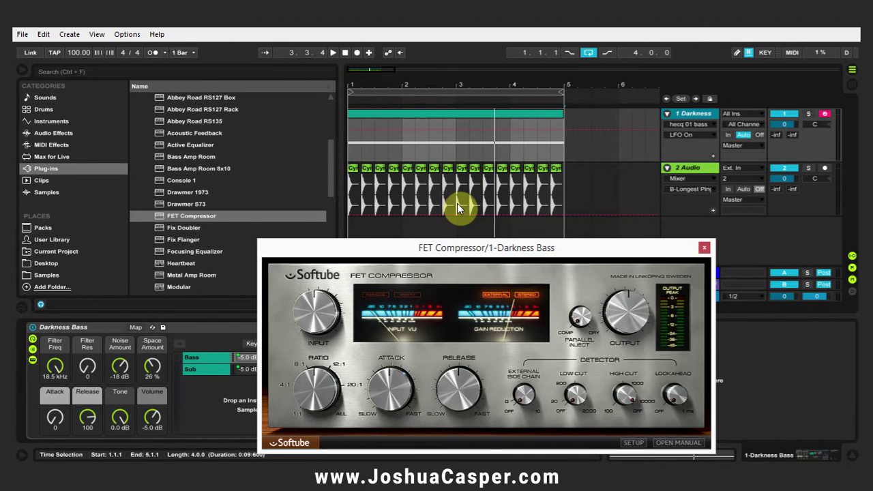
Shift the FET Compressor window upward to expose the Darkness Bass device chain.
left_click_drag(481, 251, 457, 230)
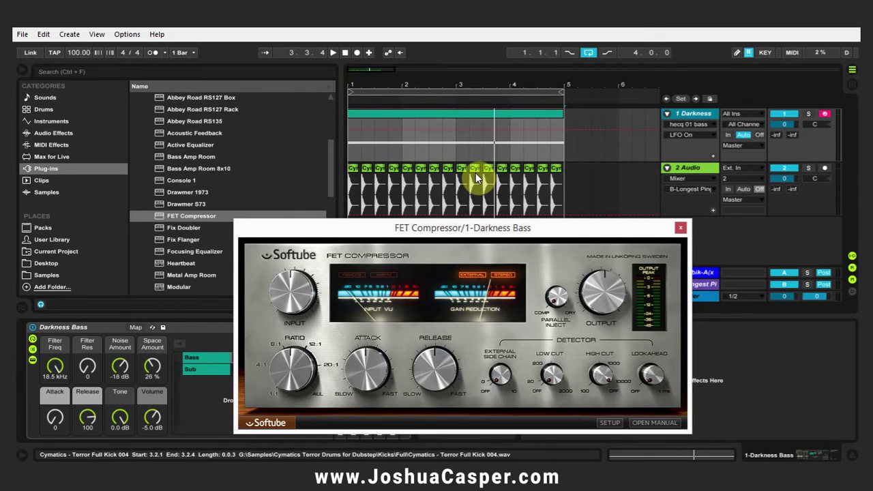
key("ctrl+a")
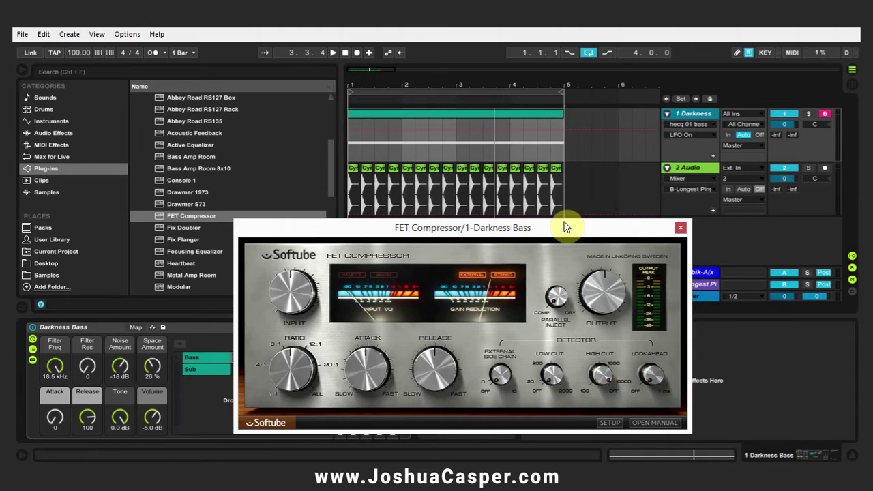
left_click_drag(565, 223, 563, 77)
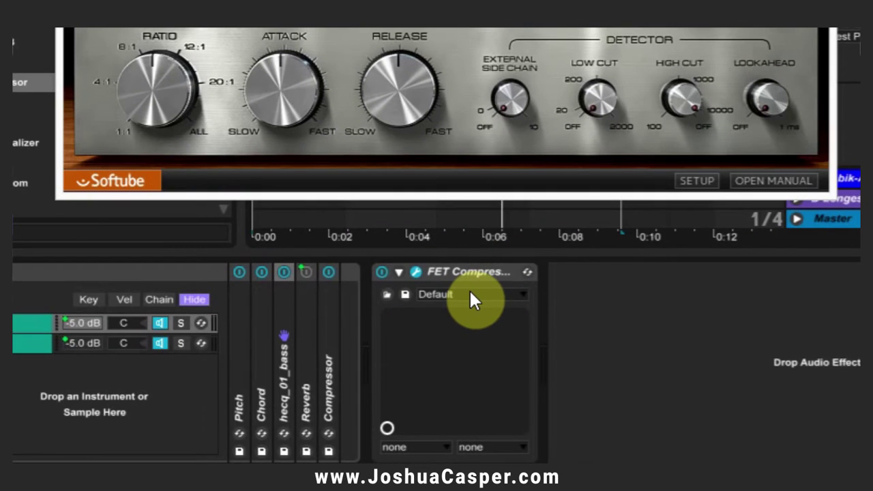
Load the Bass Smooth preset into the FET Compressor and start playback.
left_click(470, 294)
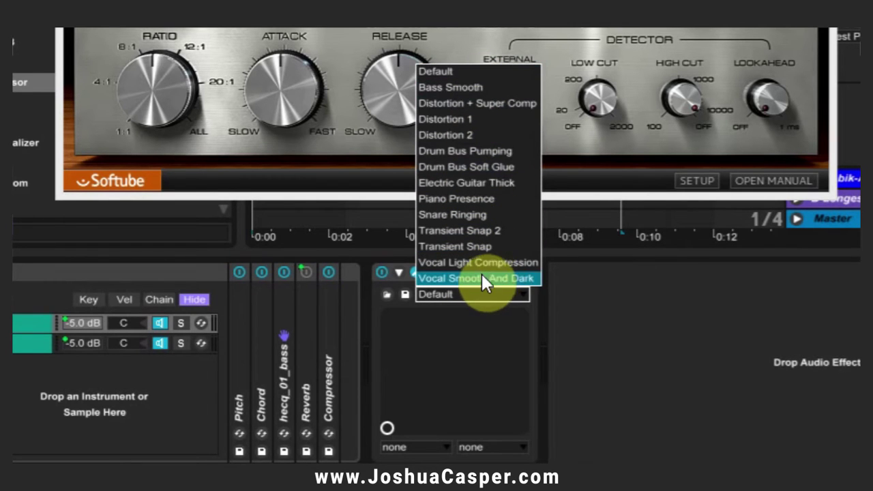
left_click(470, 88)
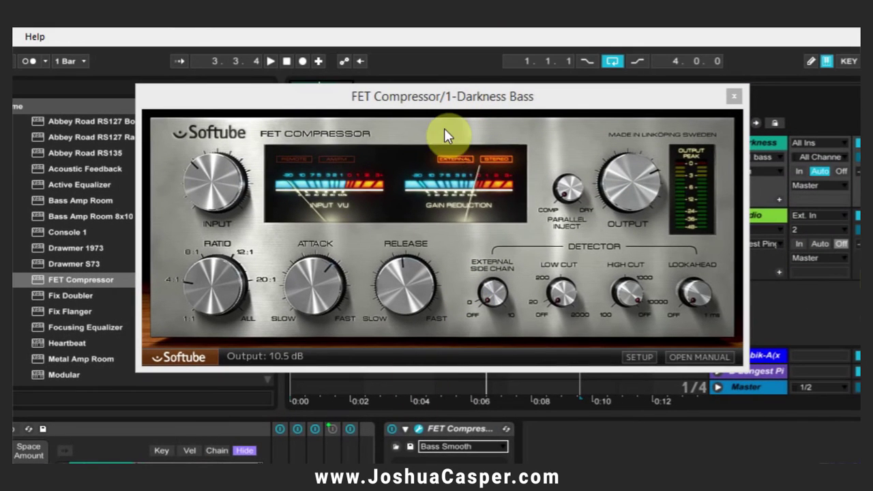
left_click_drag(679, 102, 662, 225)
key("space")
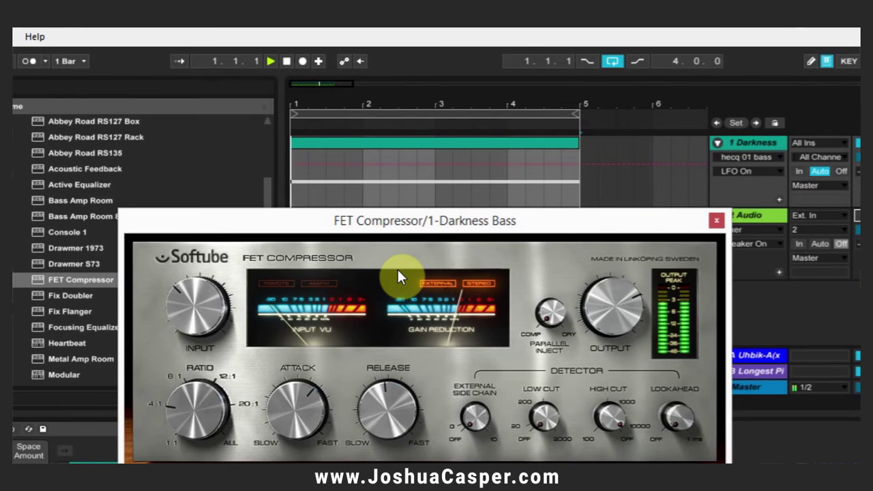
Reposition the FET Compressor window around the device chain while listening.
left_click_drag(398, 228, 399, 98)
left_click(391, 430)
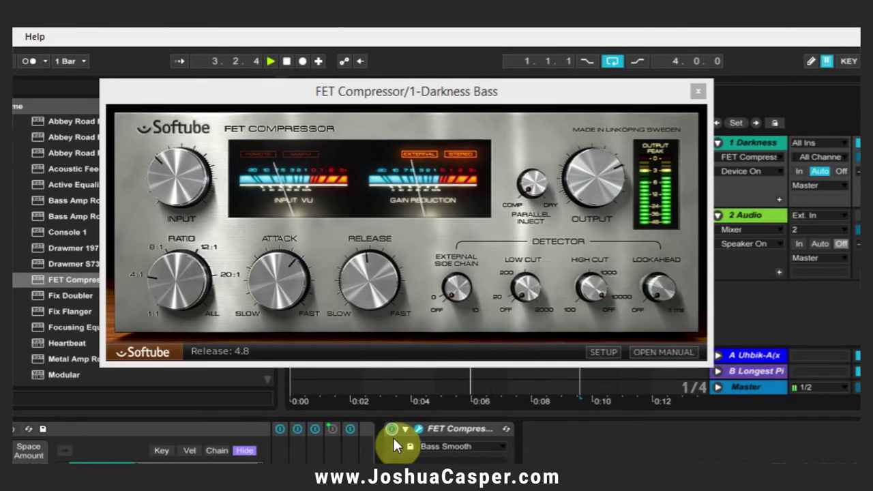
left_click_drag(439, 92, 503, 155)
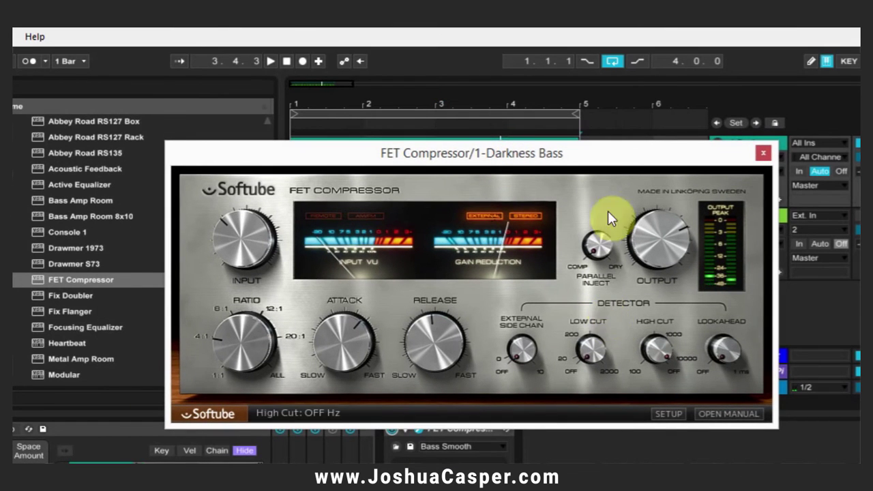
left_click_drag(609, 156, 421, 103)
Close the FET Compressor window and restart playback from bar 1.
left_click(575, 100)
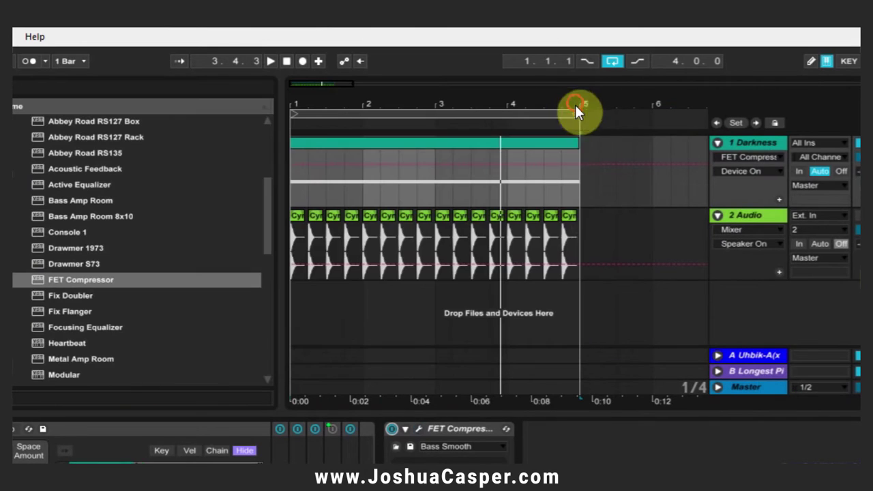
left_click(579, 277)
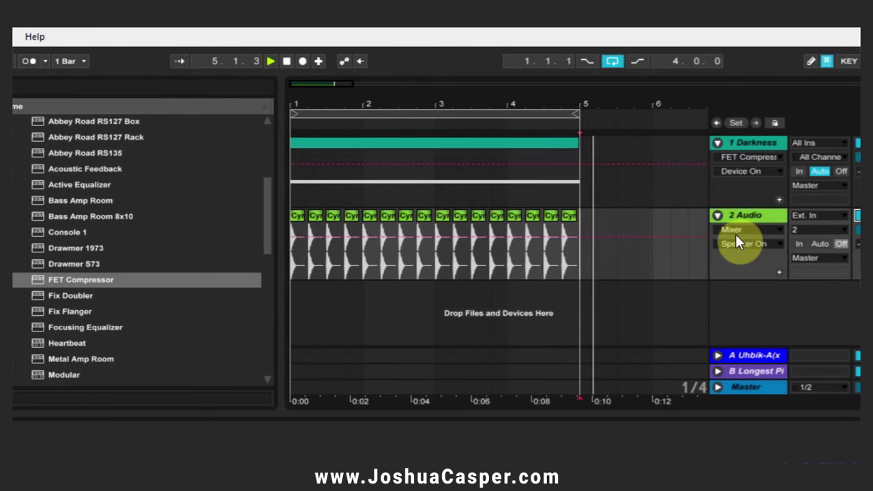
left_click(290, 260)
key("space")
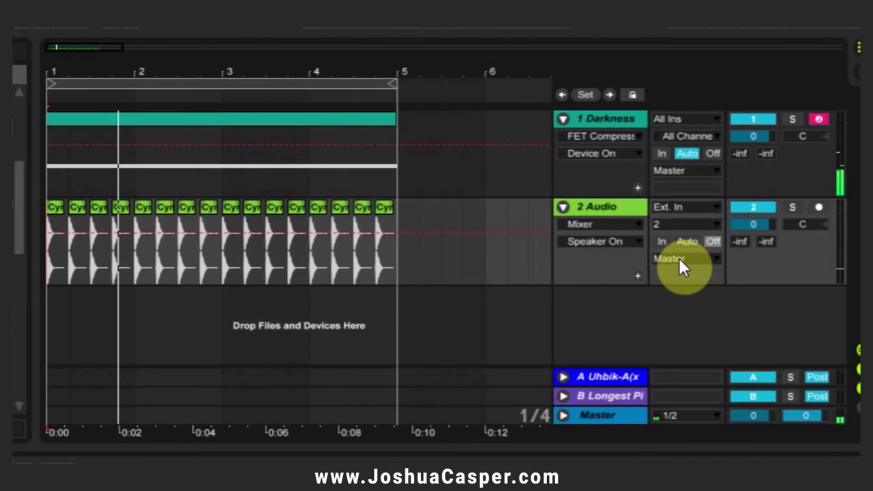
Route 2 Audio's output to 1-Darkness Bass and select that track.
left_click(679, 257)
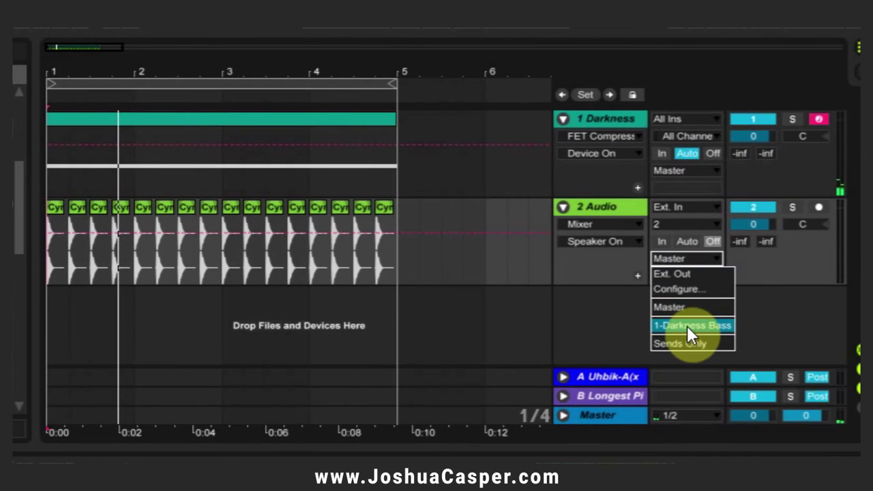
left_click(719, 324)
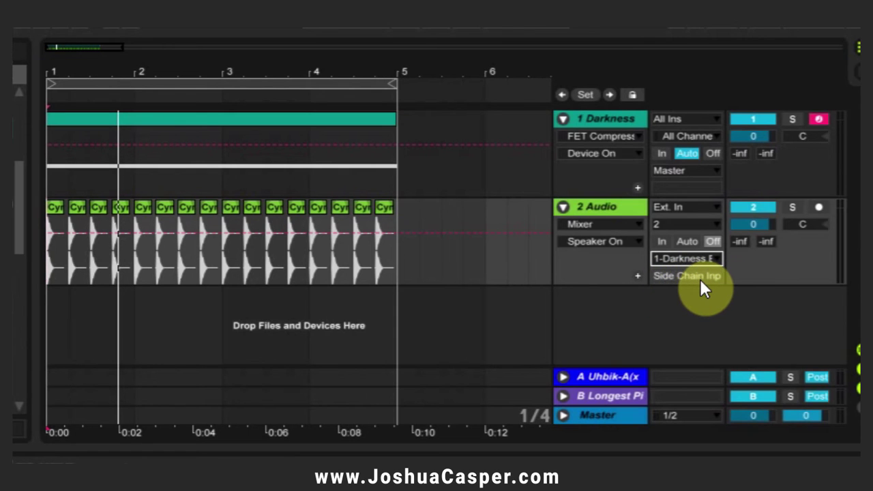
left_click(597, 117)
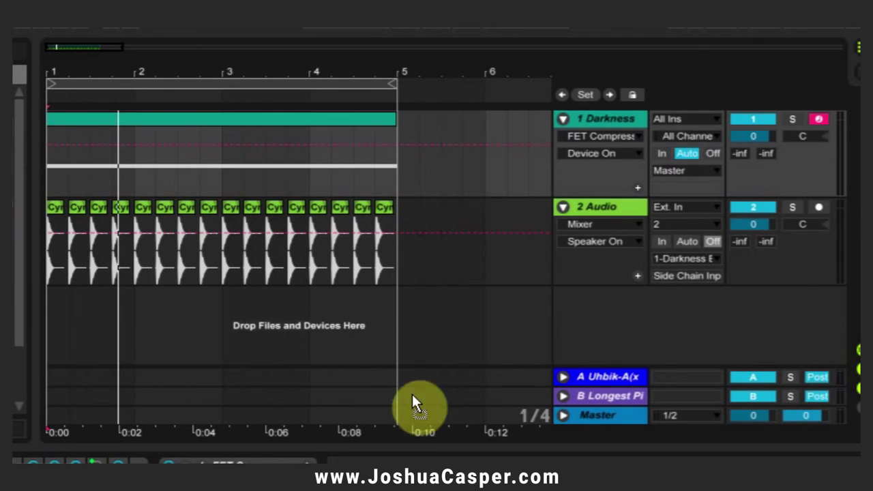
Close the Destructor window and set 2 Audio's side-chain target to 1-FET Compressor.
left_click(394, 465)
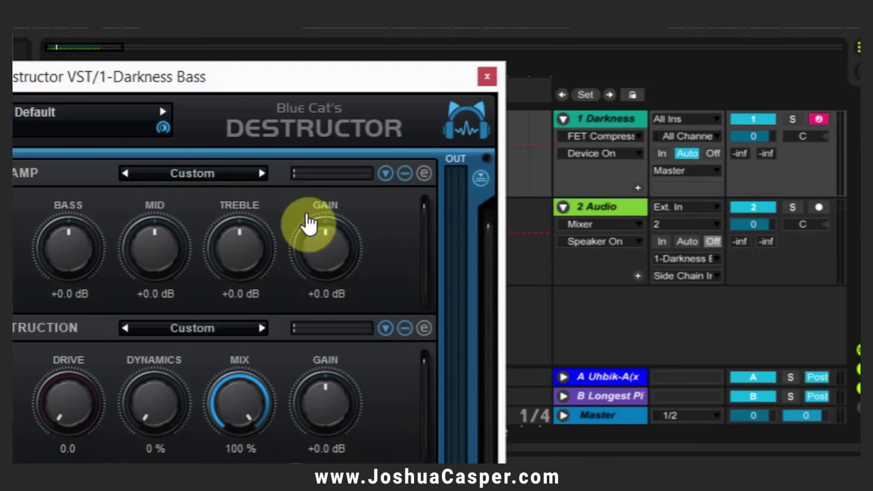
left_click_drag(238, 84, 203, 63)
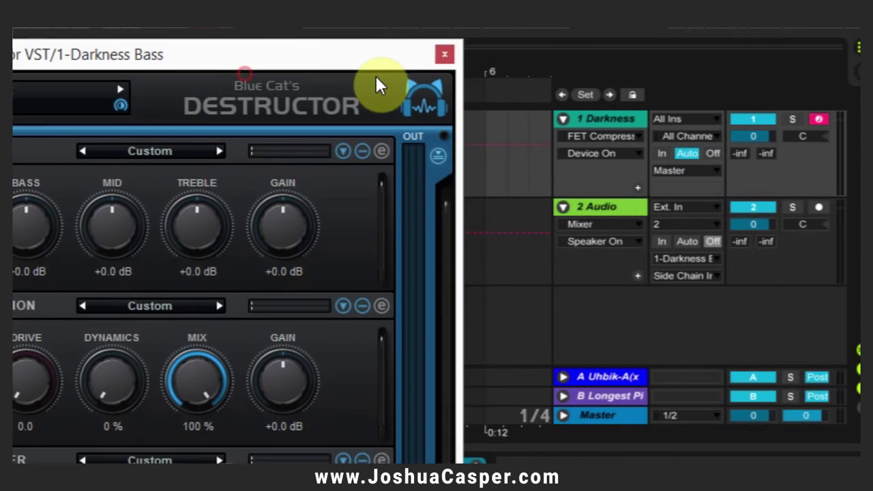
left_click(444, 55)
left_click(687, 275)
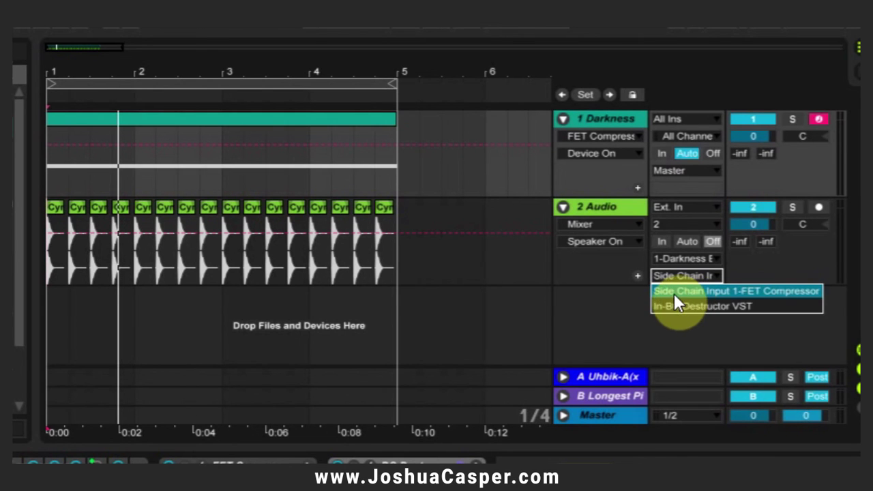
left_click(729, 289)
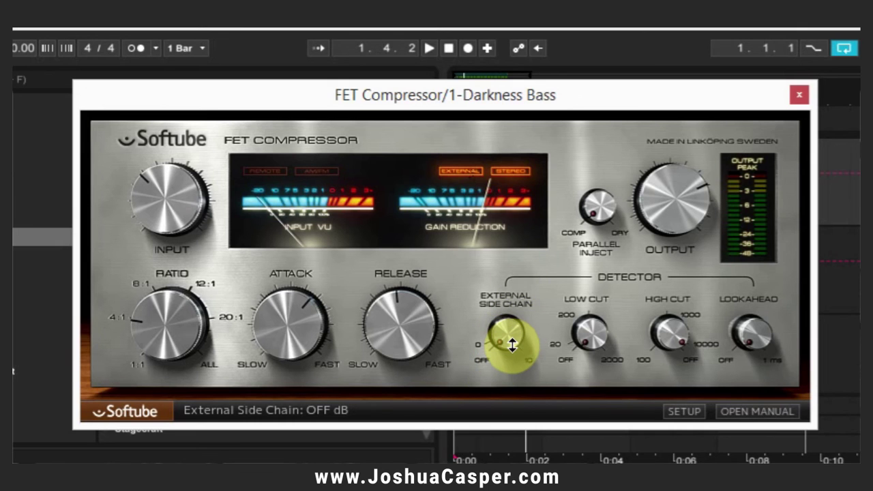
During playback, set External Side Chain to -21.2 dB and Ratio to about 20:1.
key("space")
left_click_drag(512, 345, 508, 326)
left_click_drag(195, 273, 194, 319)
mouse_move(516, 341)
left_mouse_down()
mouse_move(507, 351)
mouse_move(506, 316)
mouse_move(505, 337)
left_mouse_up()
left_click_drag(201, 327, 202, 341)
left_click_drag(508, 332, 503, 336)
left_click_drag(209, 322, 186, 334)
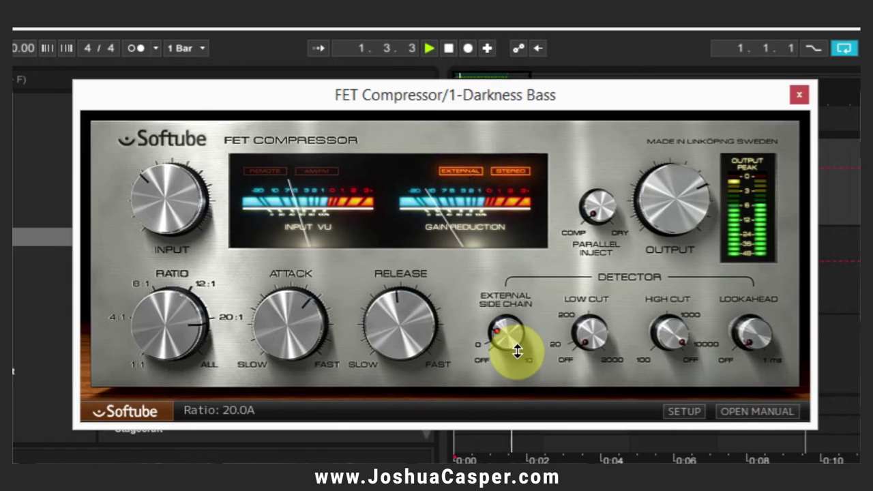
key("space")
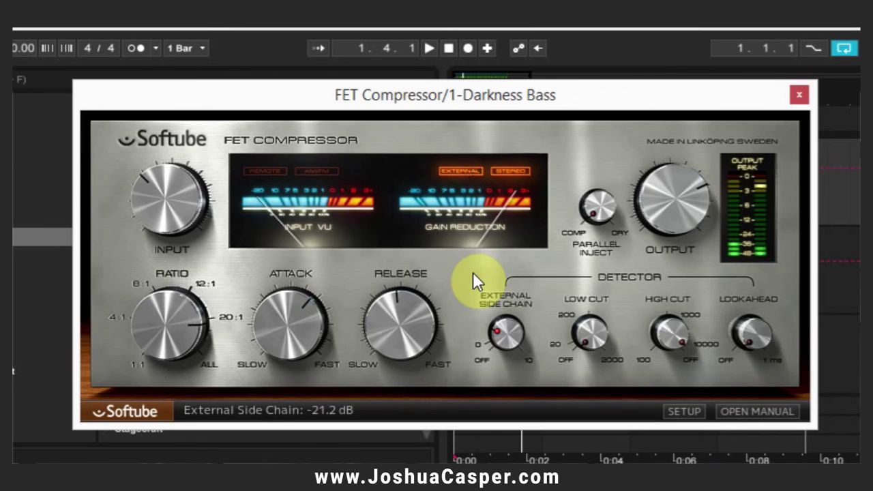
left_click_drag(582, 103, 633, 166)
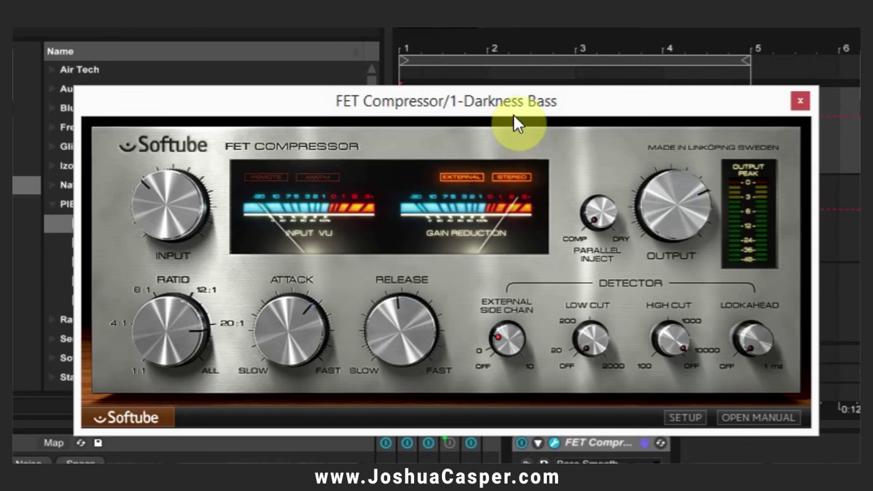
Try the detector High Cut, leave it off, and raise Low Cut to 308 Hz.
left_click_drag(513, 113, 569, 335)
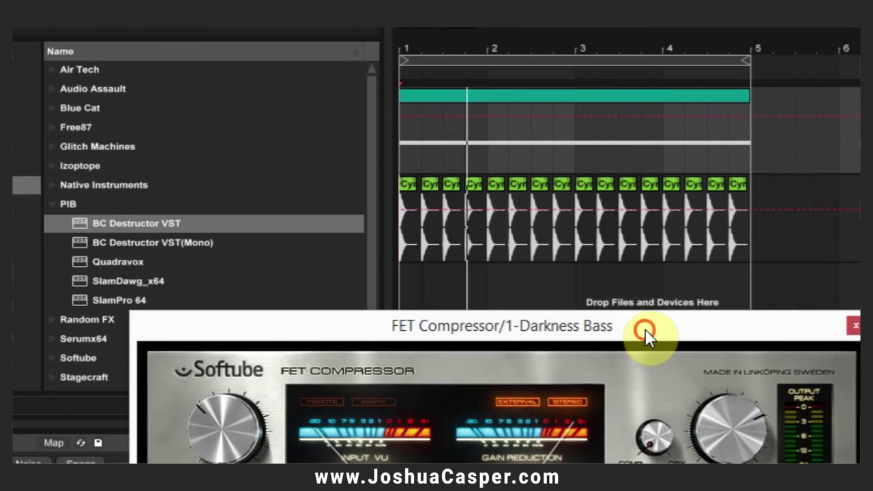
left_click_drag(643, 331, 627, 288)
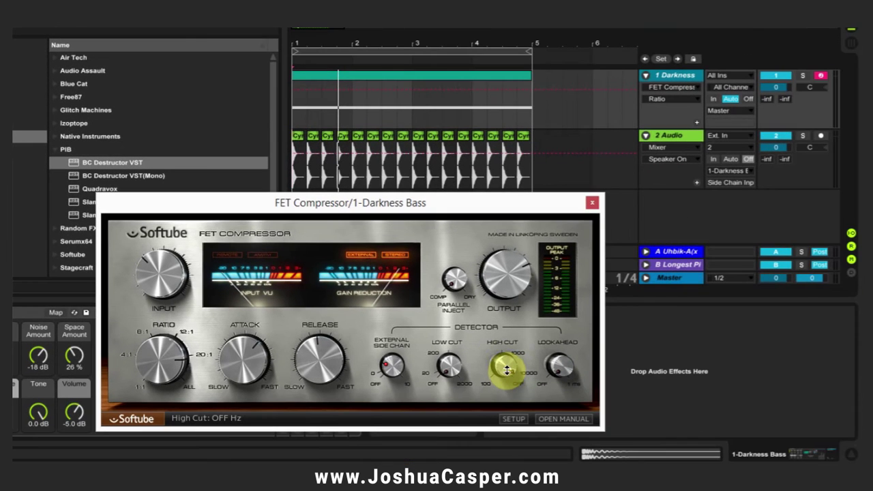
left_click_drag(503, 364, 502, 365)
mouse_move(448, 366)
left_mouse_down()
mouse_move(447, 332)
mouse_move(443, 381)
left_mouse_up()
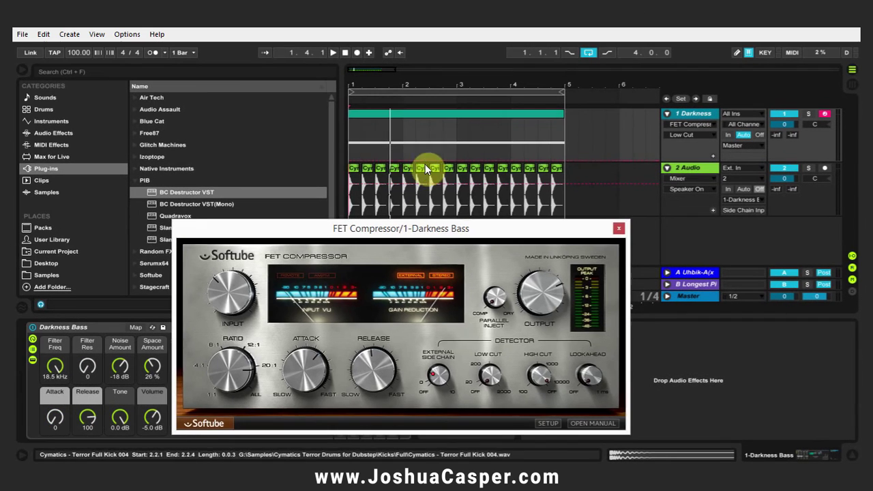
left_click_drag(384, 202, 405, 89)
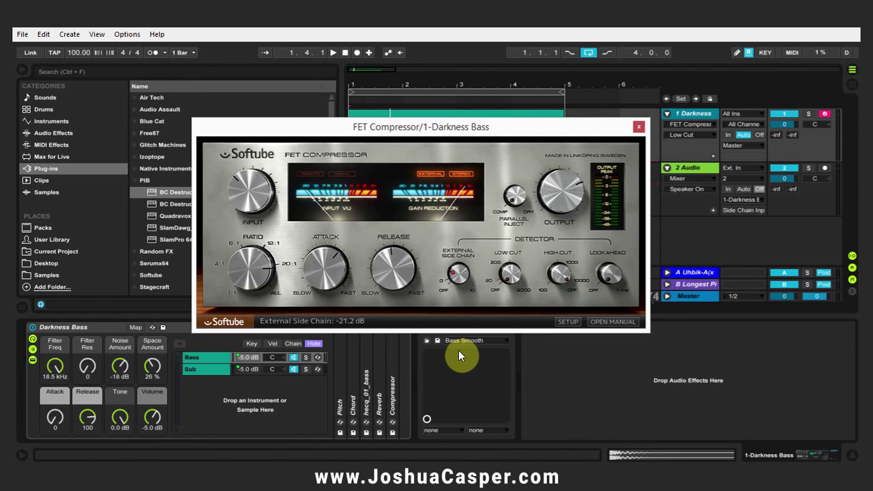